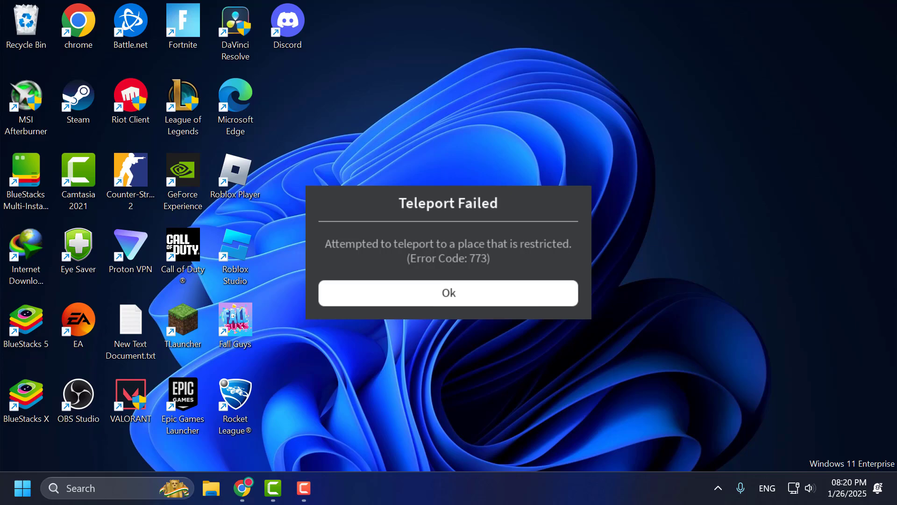
# Go to roblox.com in Chrome and log in with the saved account details
pyautogui.click(242, 488)
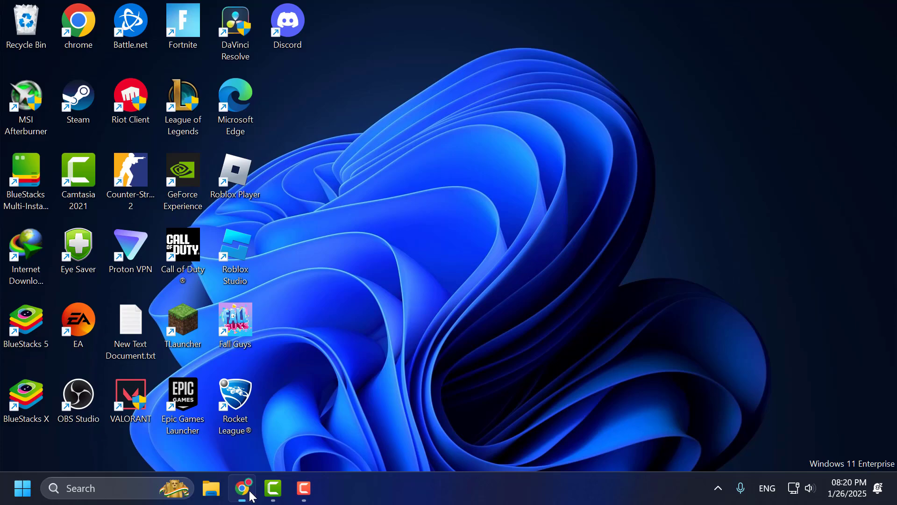
pyautogui.click(404, 53)
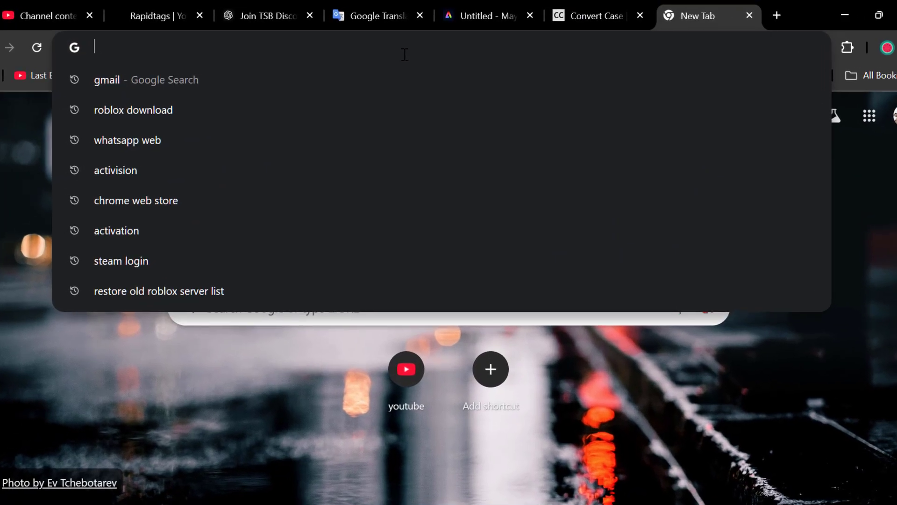
pyautogui.write('roblox.com')
pyautogui.press('Return')
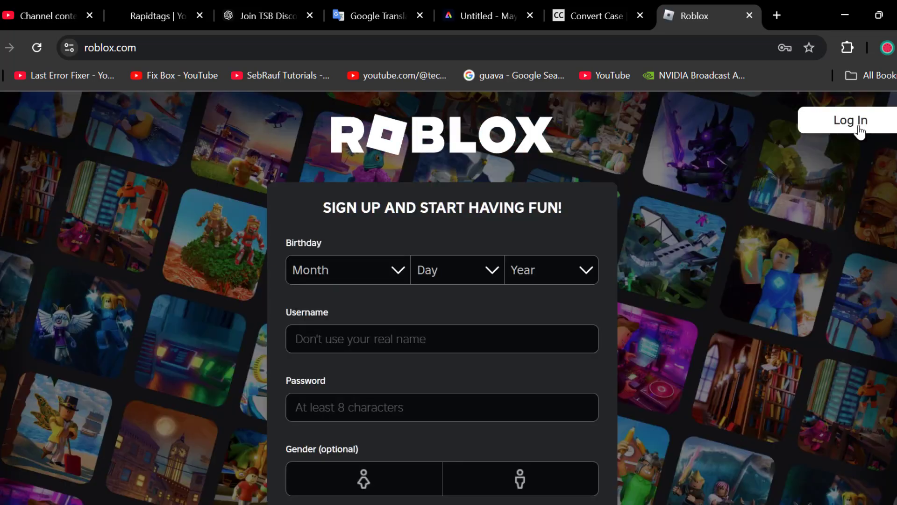
pyautogui.click(851, 121)
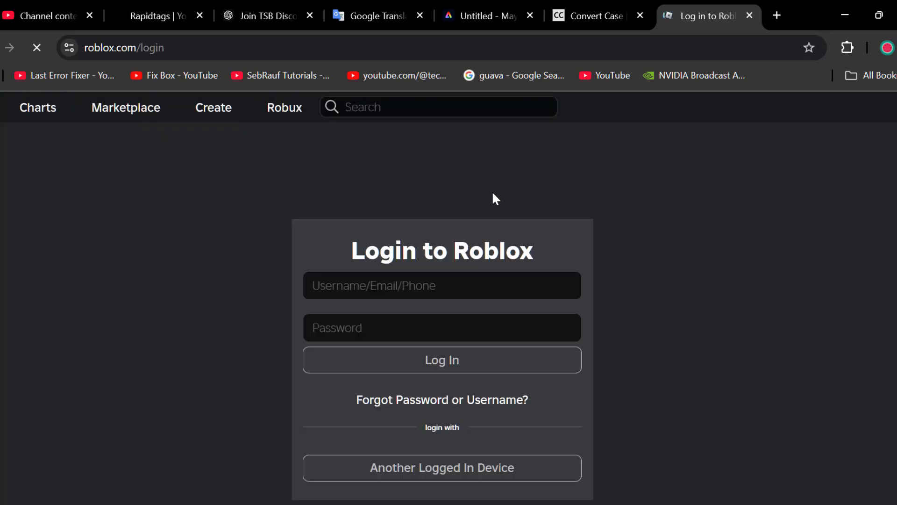
pyautogui.click(418, 318)
pyautogui.click(397, 324)
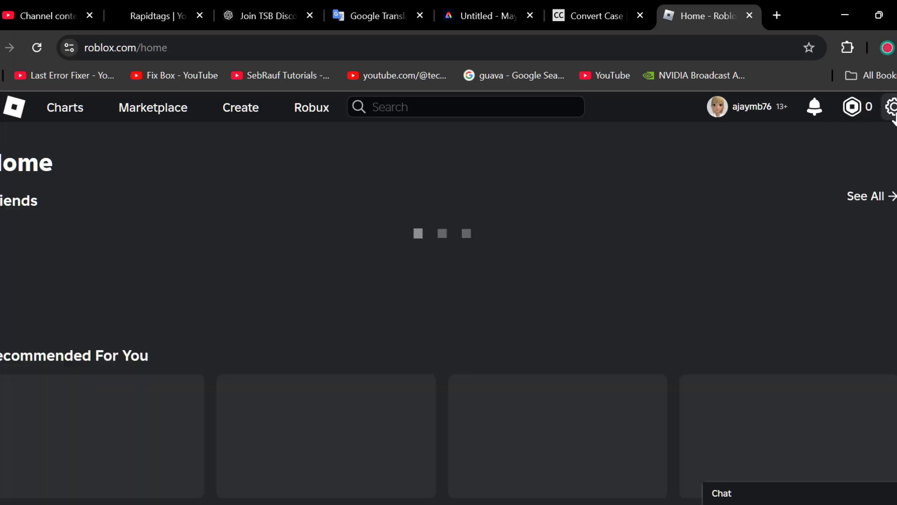
# Open the account's Privacy & content maturity settings to the Content maturity option
pyautogui.click(890, 107)
pyautogui.click(824, 148)
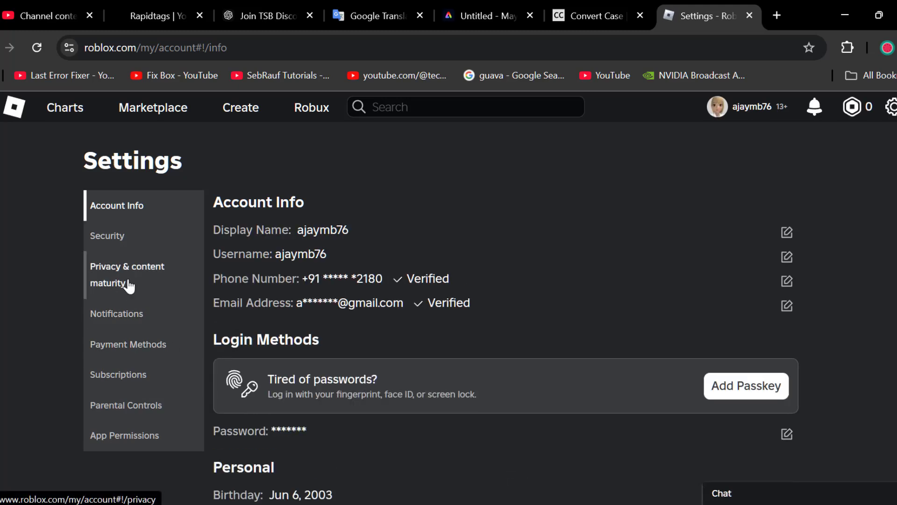
pyautogui.click(134, 284)
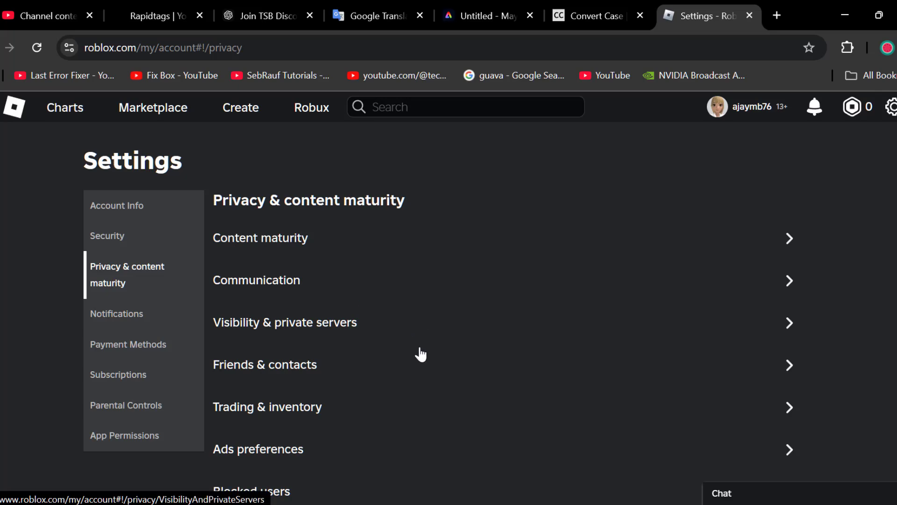
pyautogui.click(302, 241)
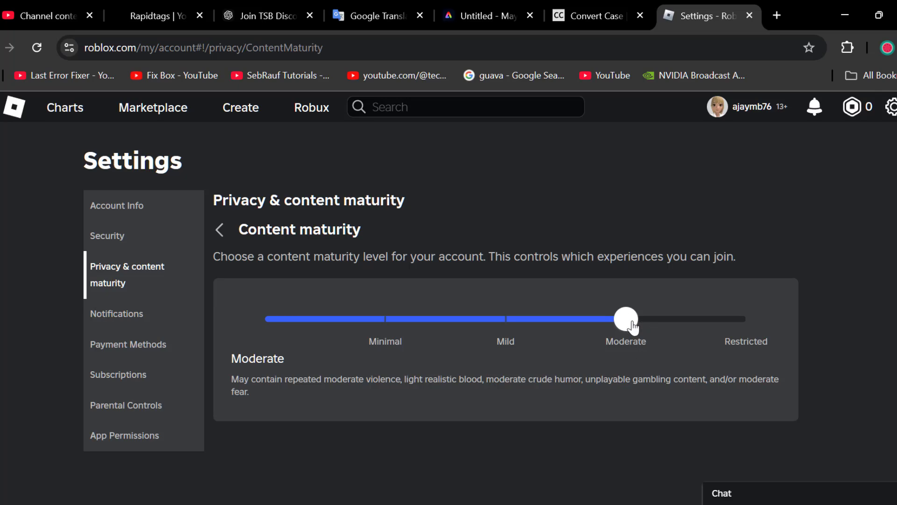
# Try raising maturity to Restricted, then cancel the age verification, keeping Moderate
pyautogui.click(735, 324)
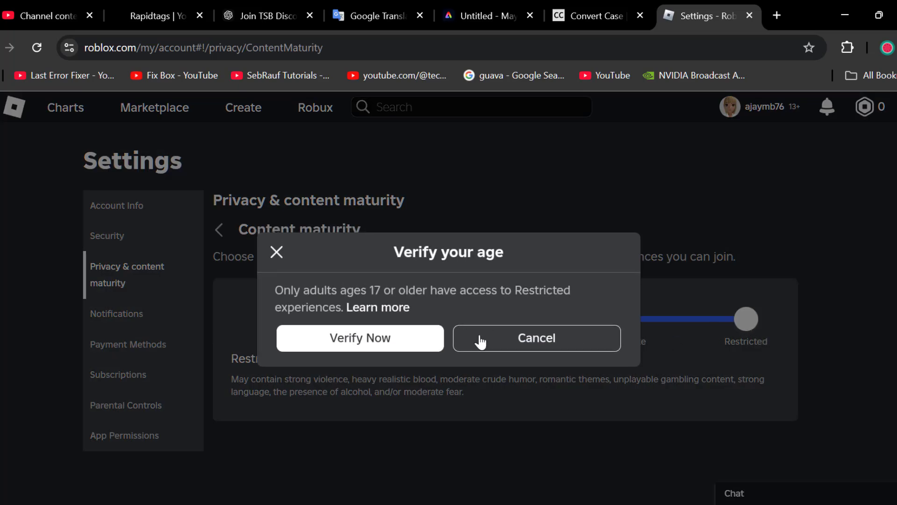
pyautogui.click(481, 341)
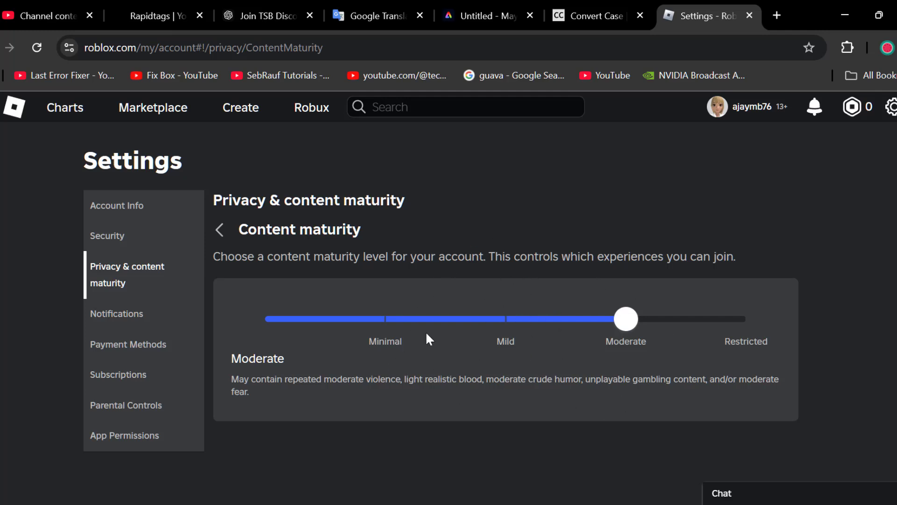
# In Security settings, log out of all other sessions and confirm
pyautogui.click(107, 237)
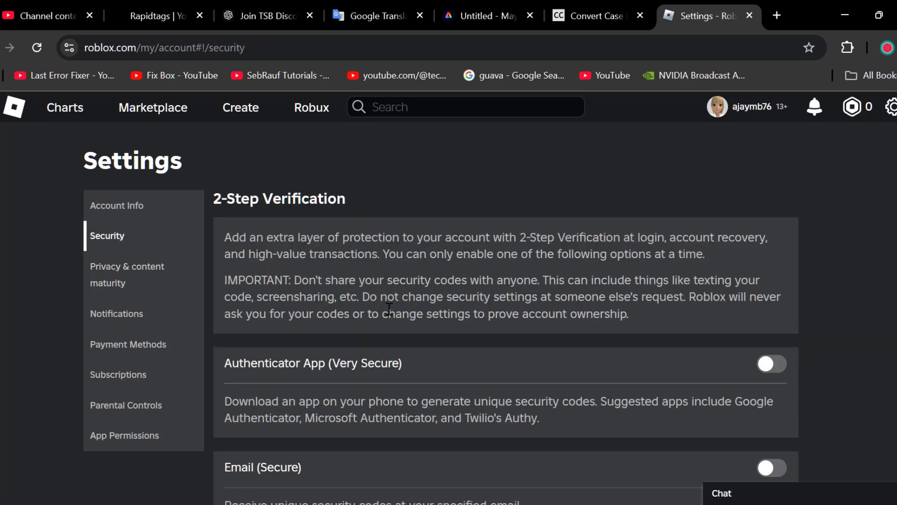
pyautogui.scroll(-10, 514, 317)
pyautogui.scroll(-3, 465, 306)
pyautogui.scroll(-5, 441, 330)
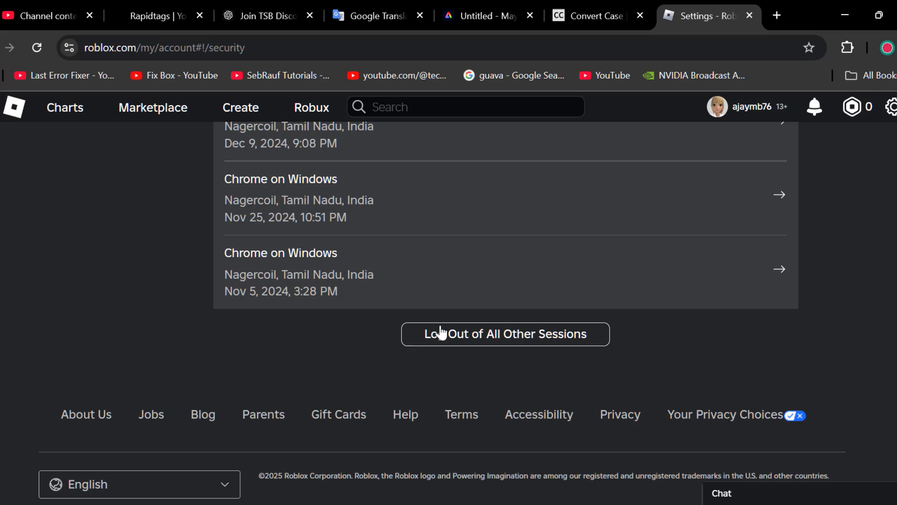
pyautogui.click(547, 340)
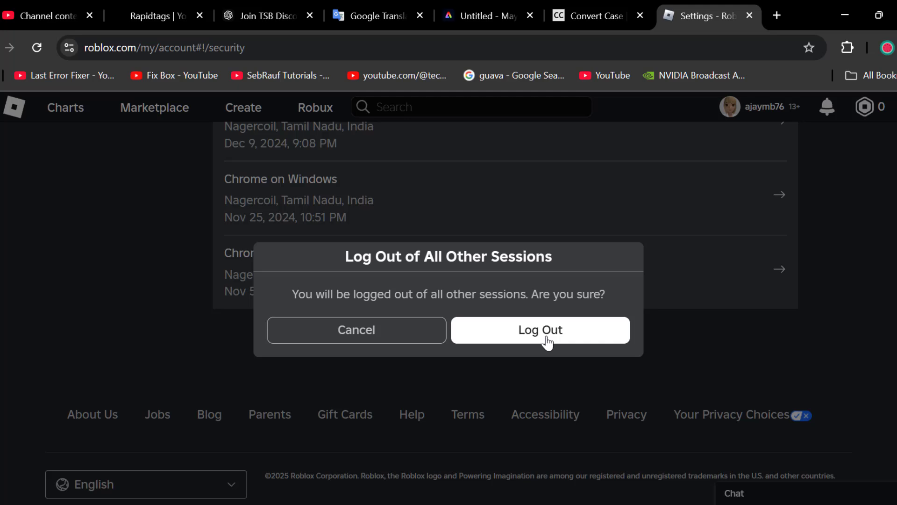
pyautogui.click(409, 334)
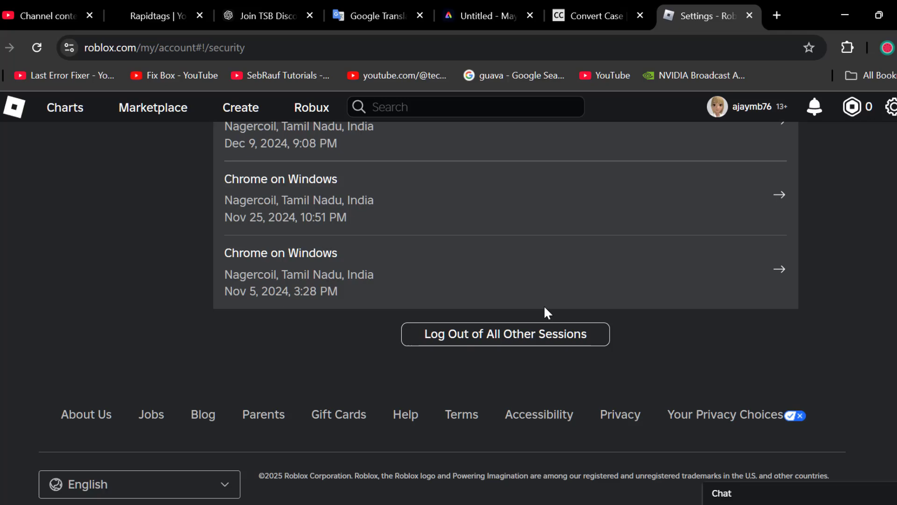
# Minimize Chrome and launch Control Panel through Windows search
pyautogui.click(842, 13)
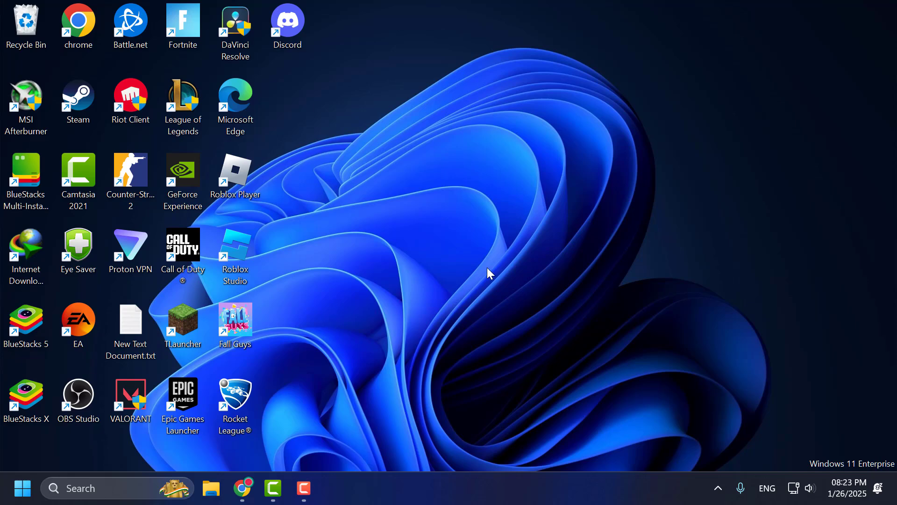
pyautogui.press('super+s')
pyautogui.write('control panel')
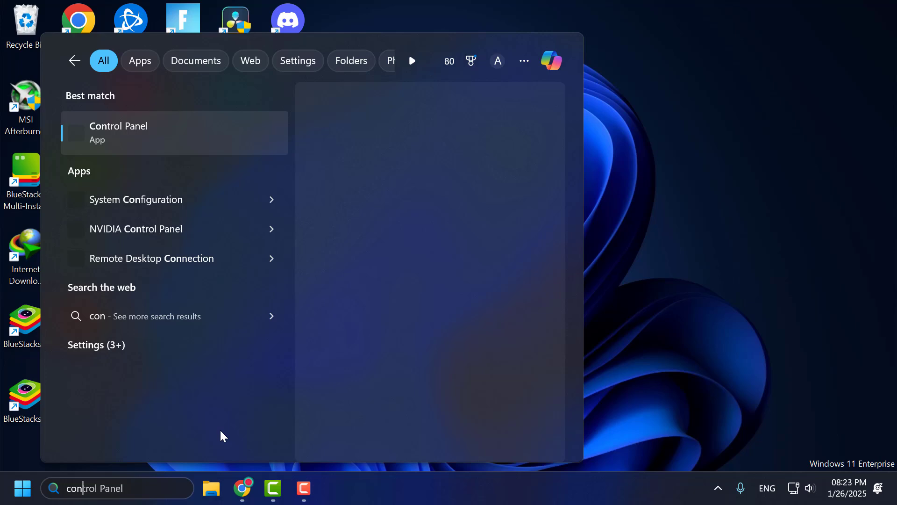
pyautogui.click(156, 136)
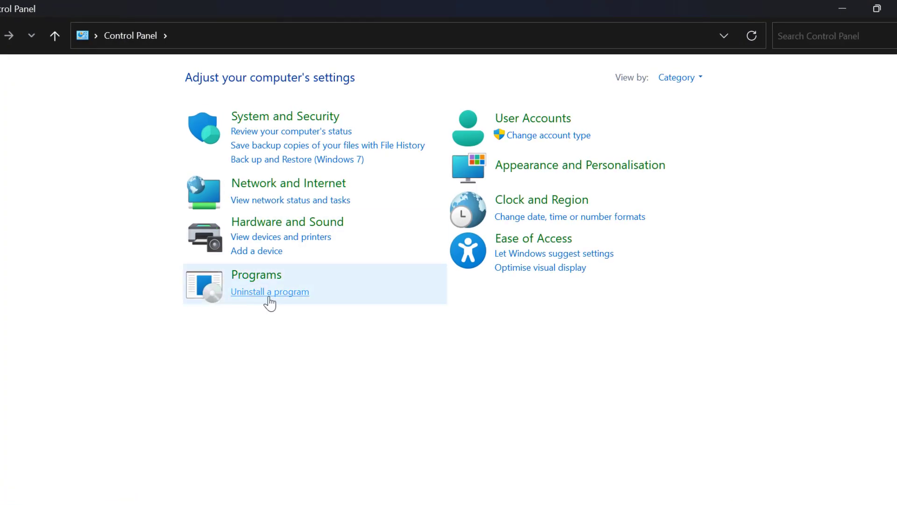
# Open the installed programs list and move toward the Roblox entries
pyautogui.click(268, 298)
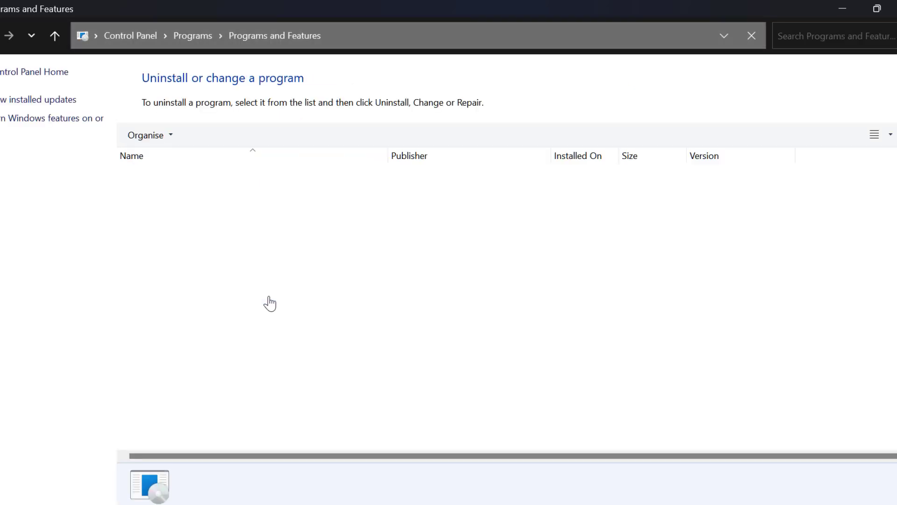
pyautogui.click(260, 259)
pyautogui.scroll(-10, 261, 258)
pyautogui.click(228, 298)
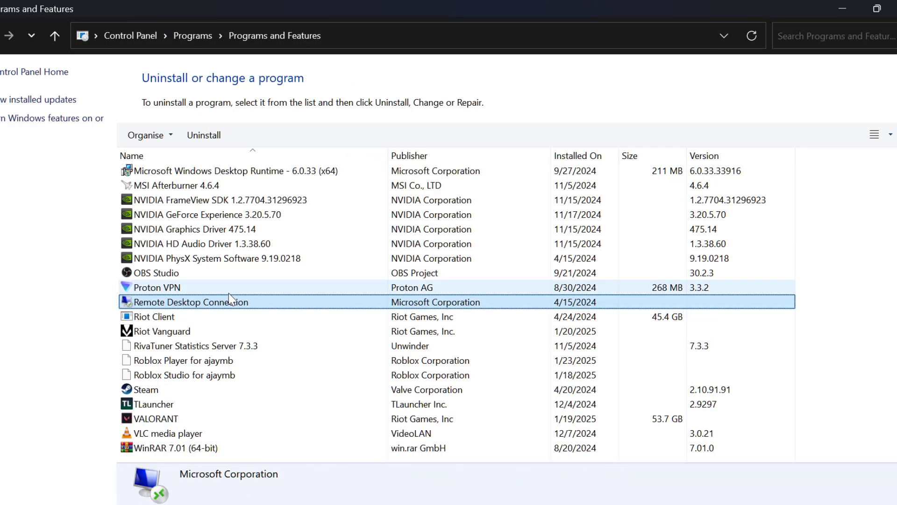
# Uninstall Roblox Player from the installed programs list
pyautogui.click(203, 313)
pyautogui.rightClick(187, 364)
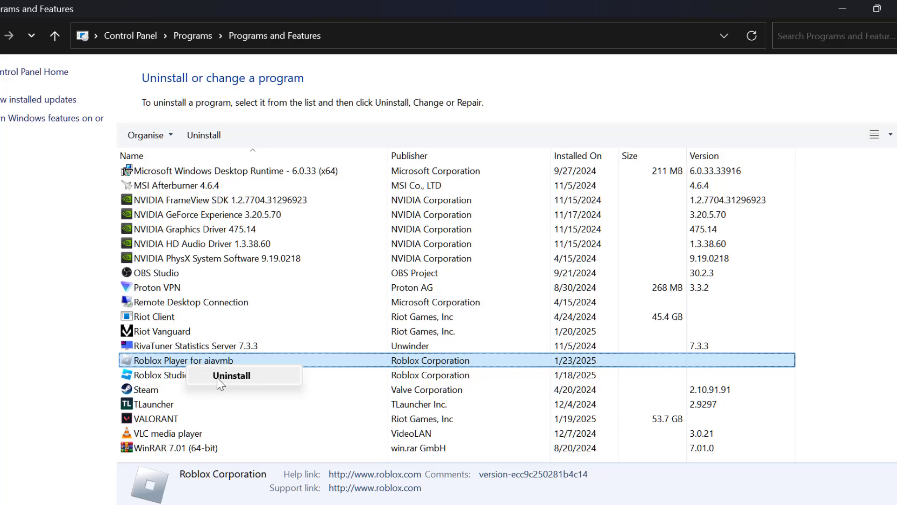
pyautogui.click(315, 356)
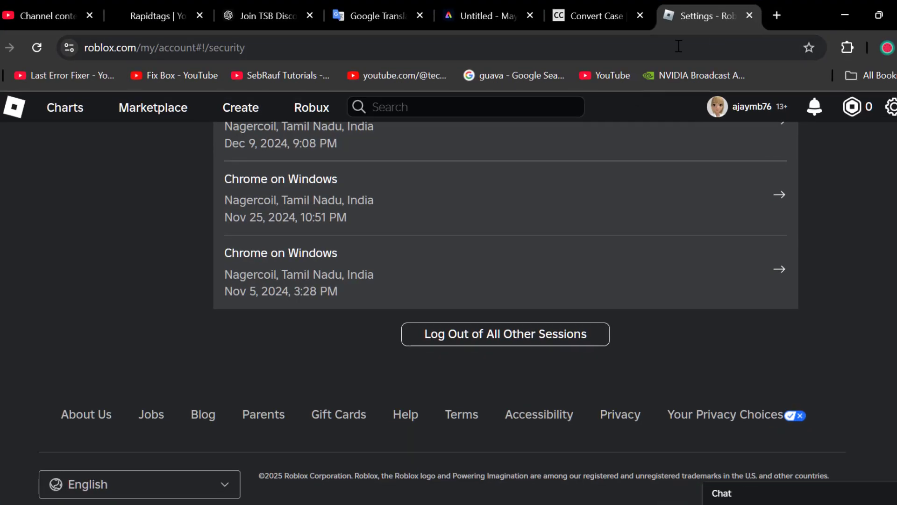
# Search Google for 'roblox download' and open the official Download Roblox page
pyautogui.click(679, 47)
pyautogui.write('roblox.com')
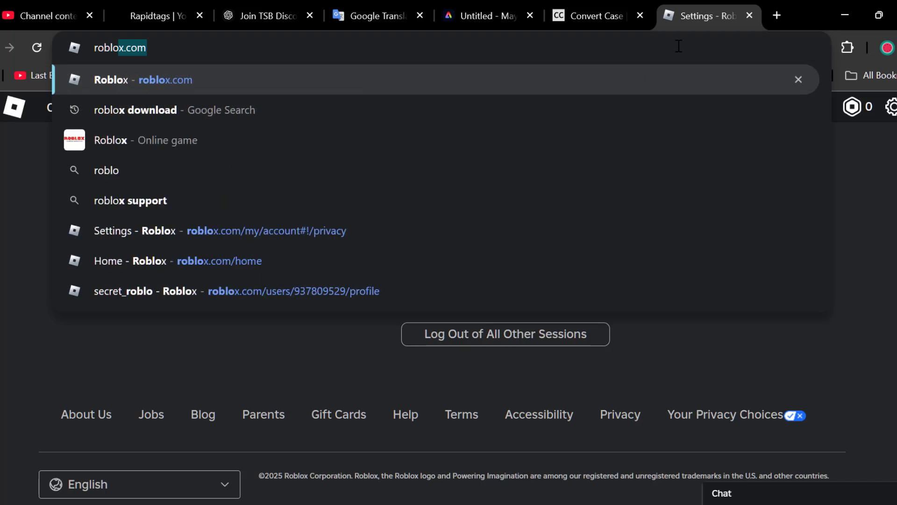
pyautogui.press('Down')
pyautogui.press('Return')
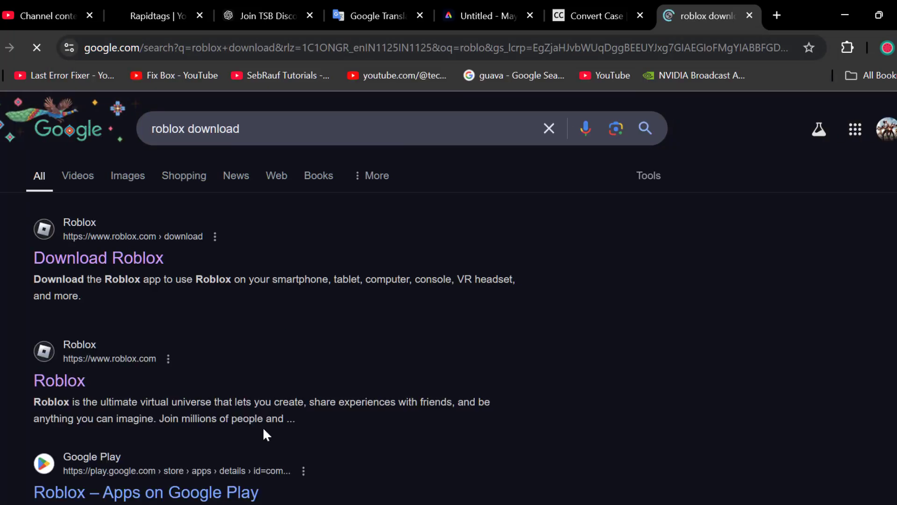
pyautogui.click(125, 266)
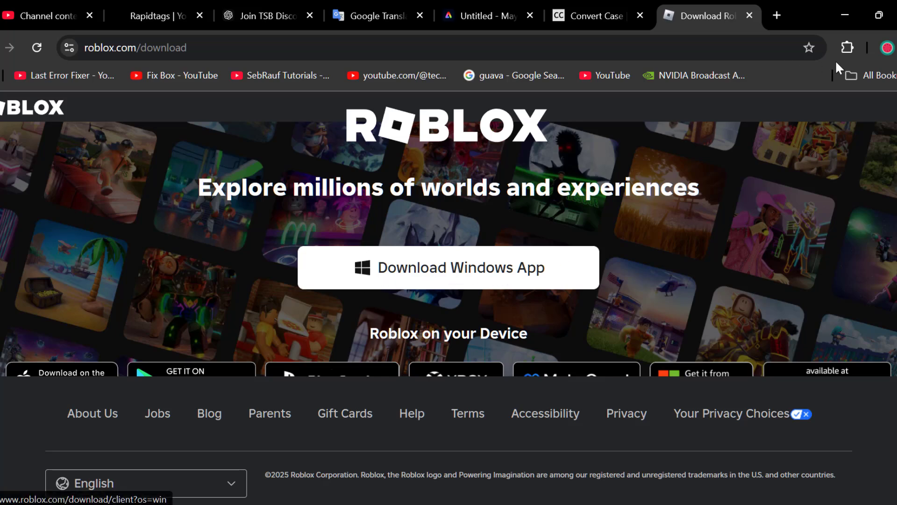
# Download the RobloxPlayerInstaller for Windows, confirm it finished, and minimize Chrome
pyautogui.click(575, 266)
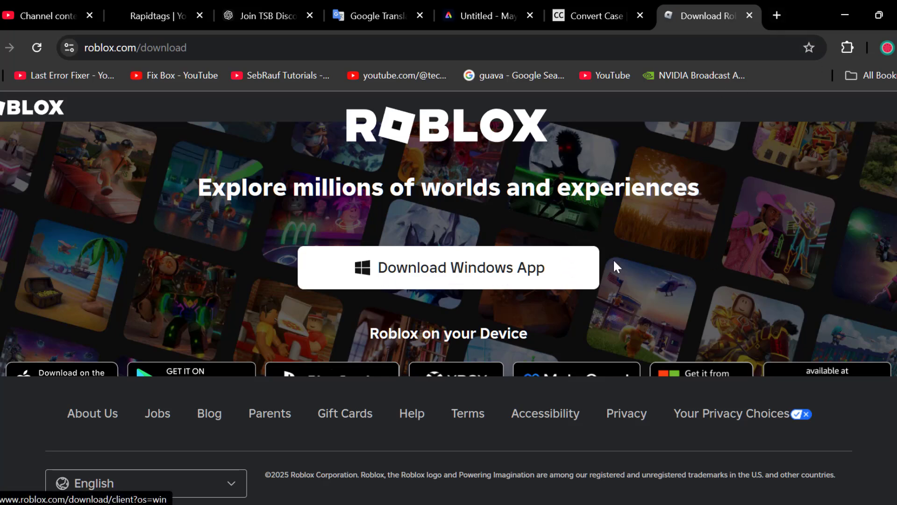
pyautogui.click(862, 49)
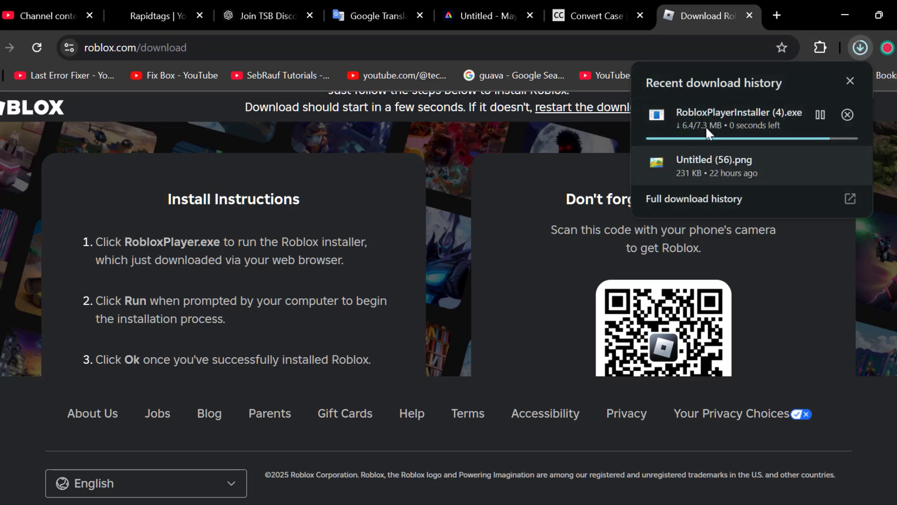
pyautogui.click(841, 12)
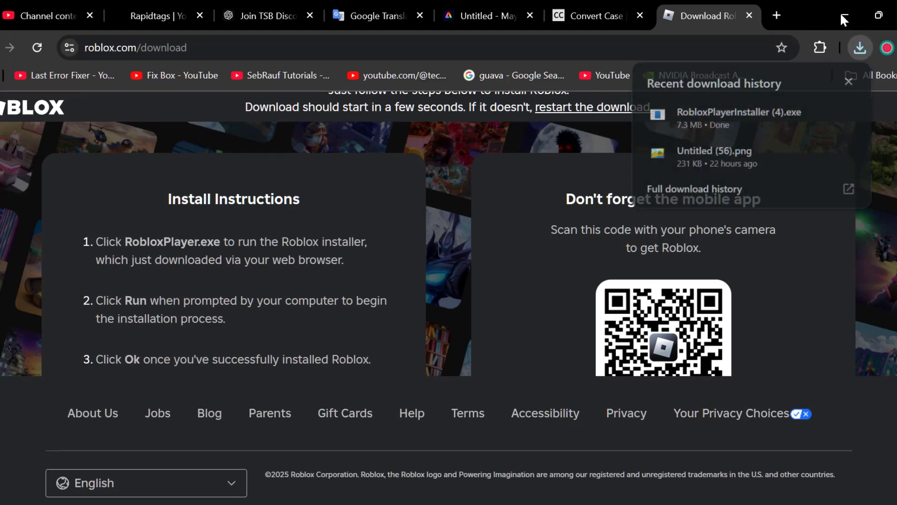